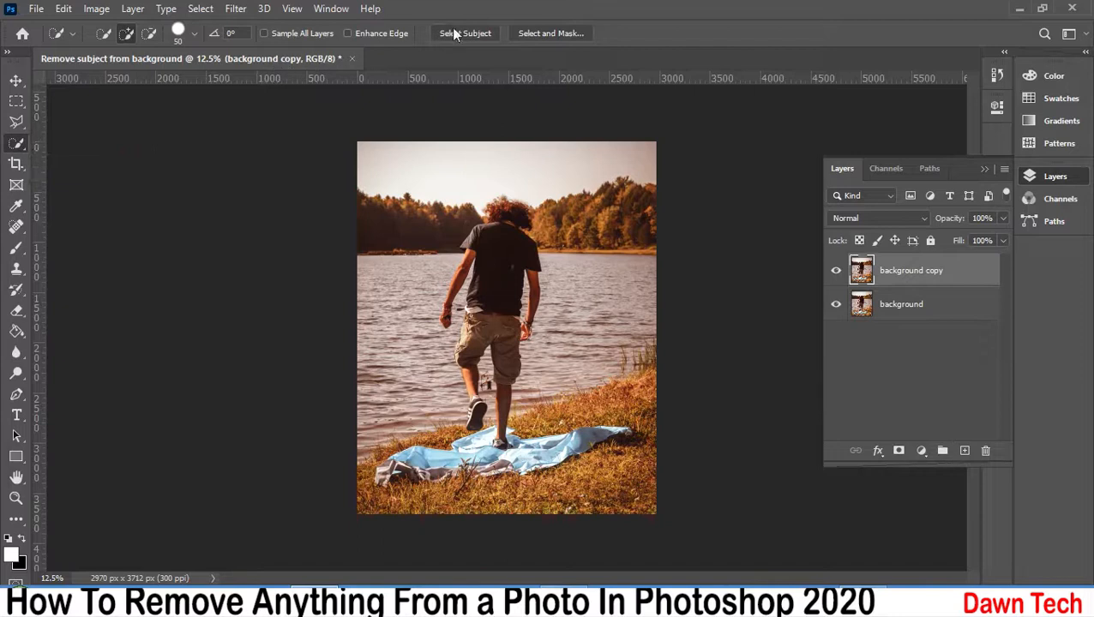
- Select the man with Select Subject and remove both stray blanket areas from the selection with the Quick Selection tool
click(465, 34)
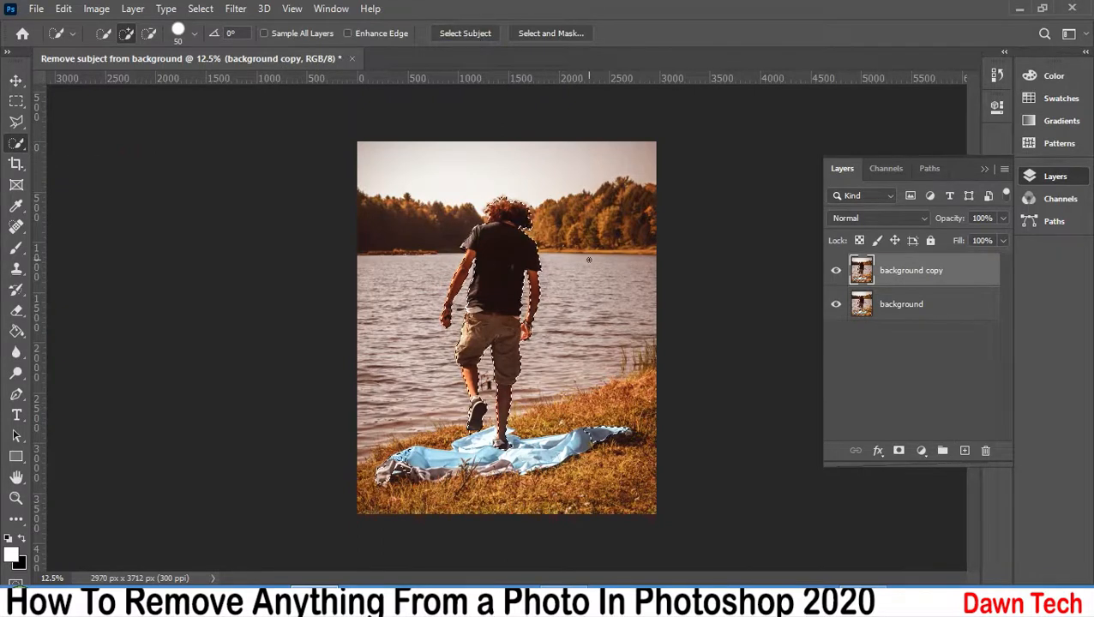
key(ctrl+plus)
key(ctrl+plus)
key(ctrl+plus)
drag(588, 261, 537, 273)
drag(507, 447, 522, 263)
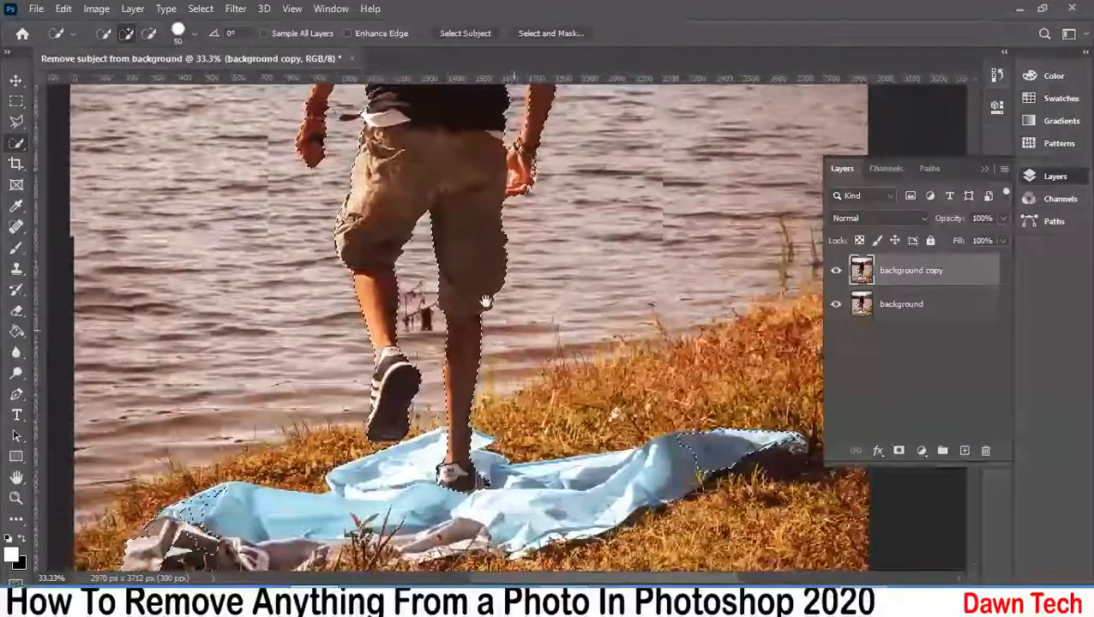
drag(517, 330, 477, 243)
key(alt)
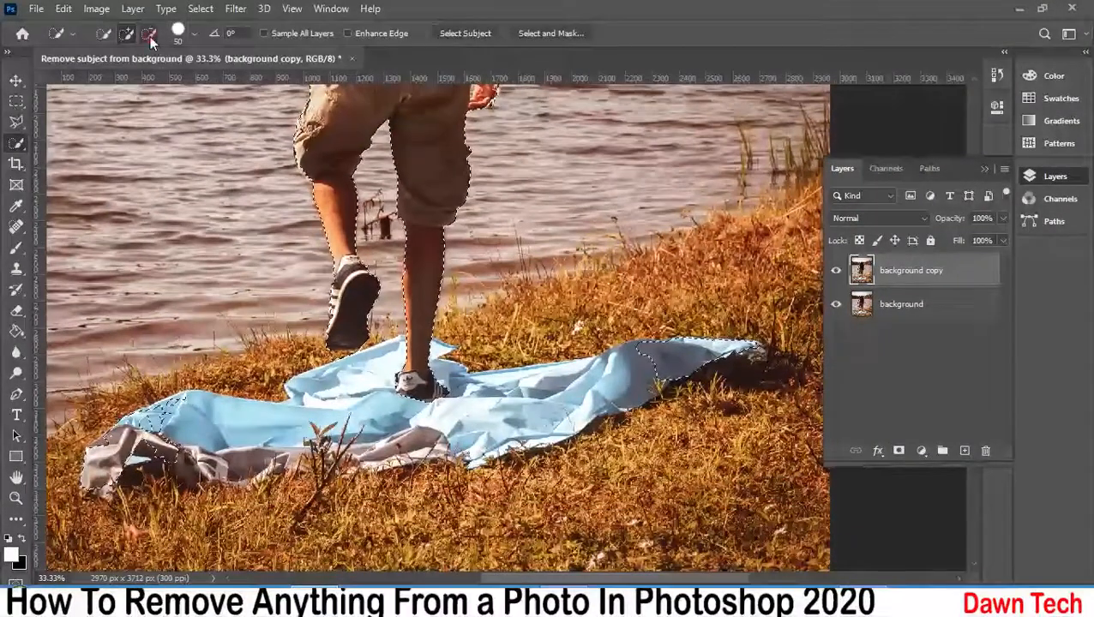
drag(625, 348, 643, 348)
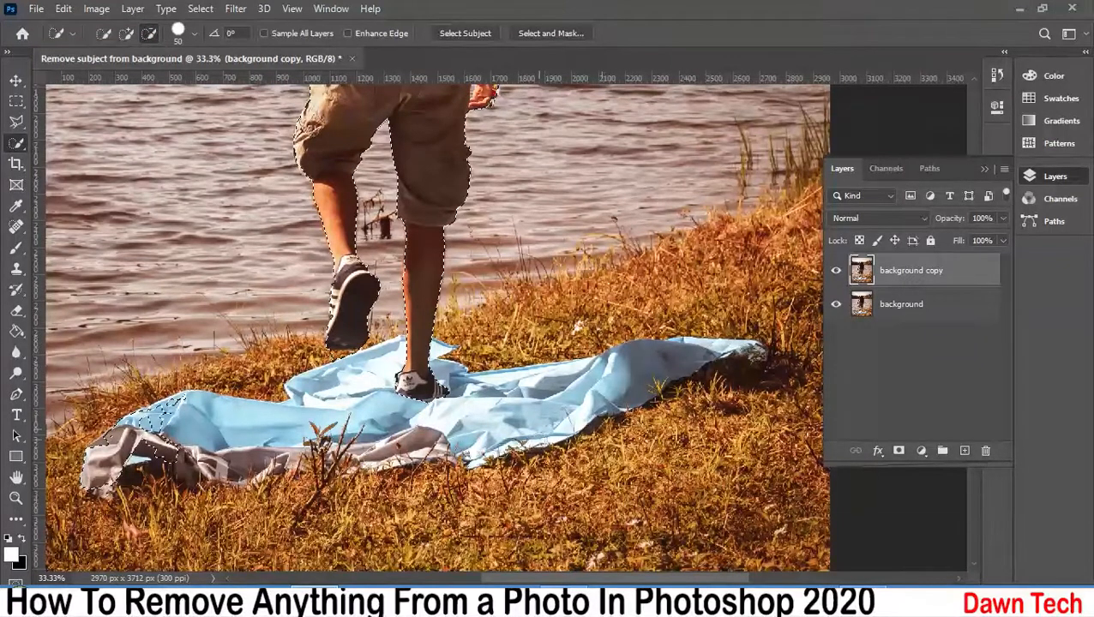
mouse_move(66, 491)
mouse_down()
mouse_move(124, 477)
mouse_move(175, 410)
mouse_up()
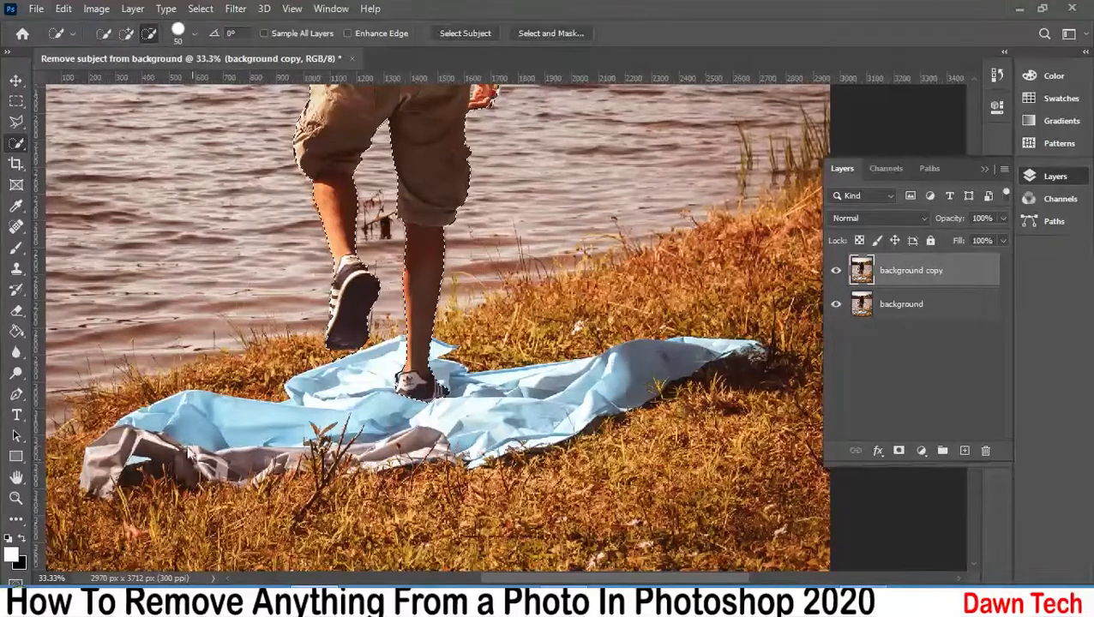
- Subtract the lower leg and both shoes from the selection with the Polygonal Lasso
click(16, 121)
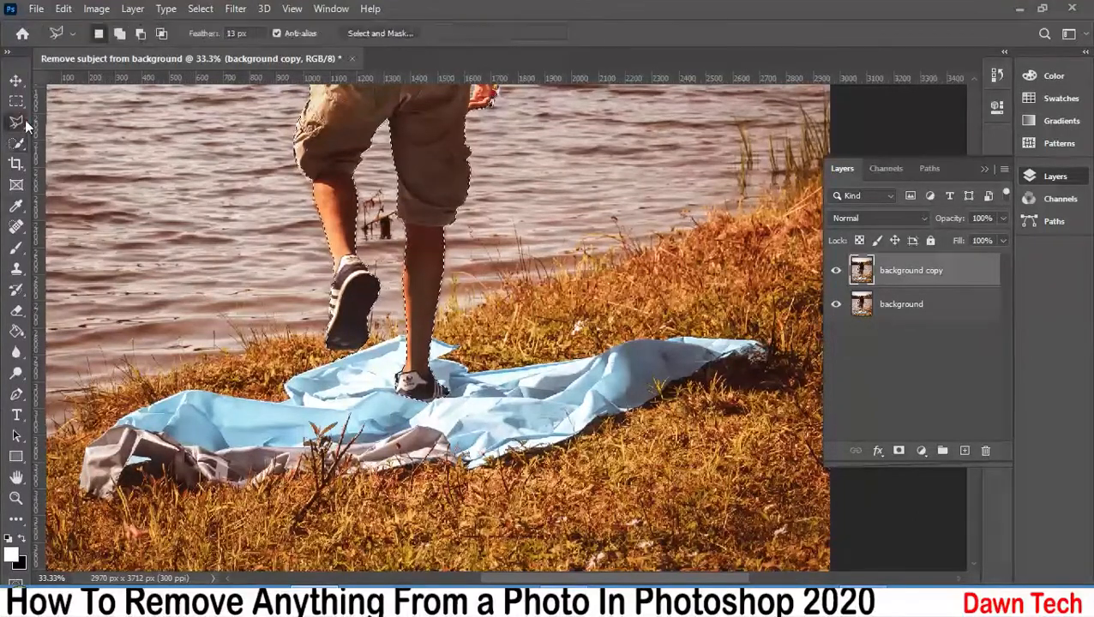
click(141, 33)
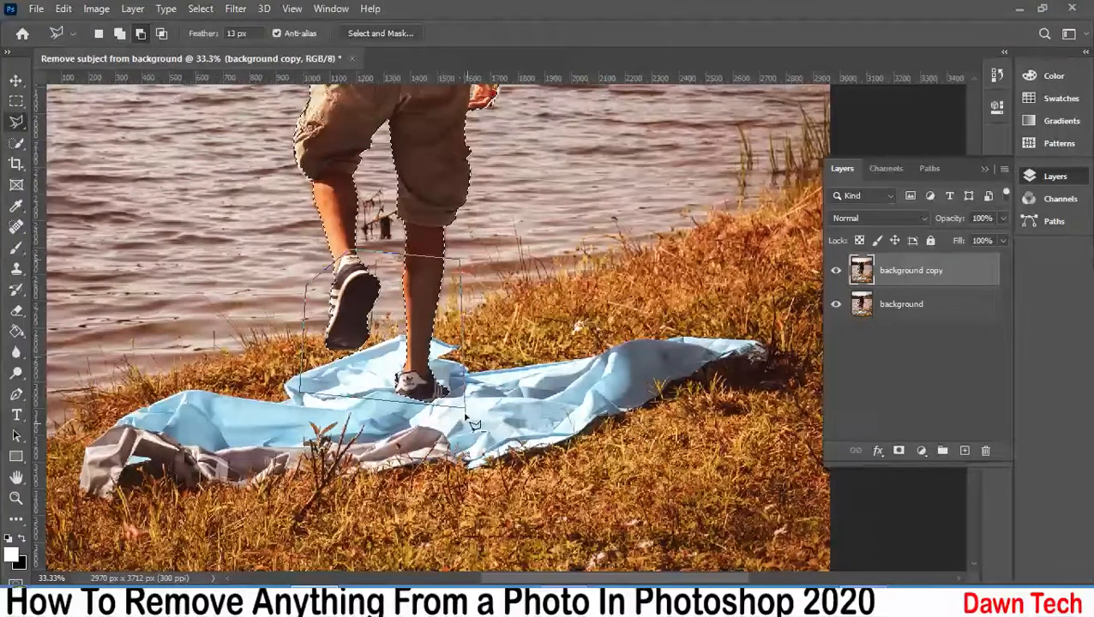
click(466, 408)
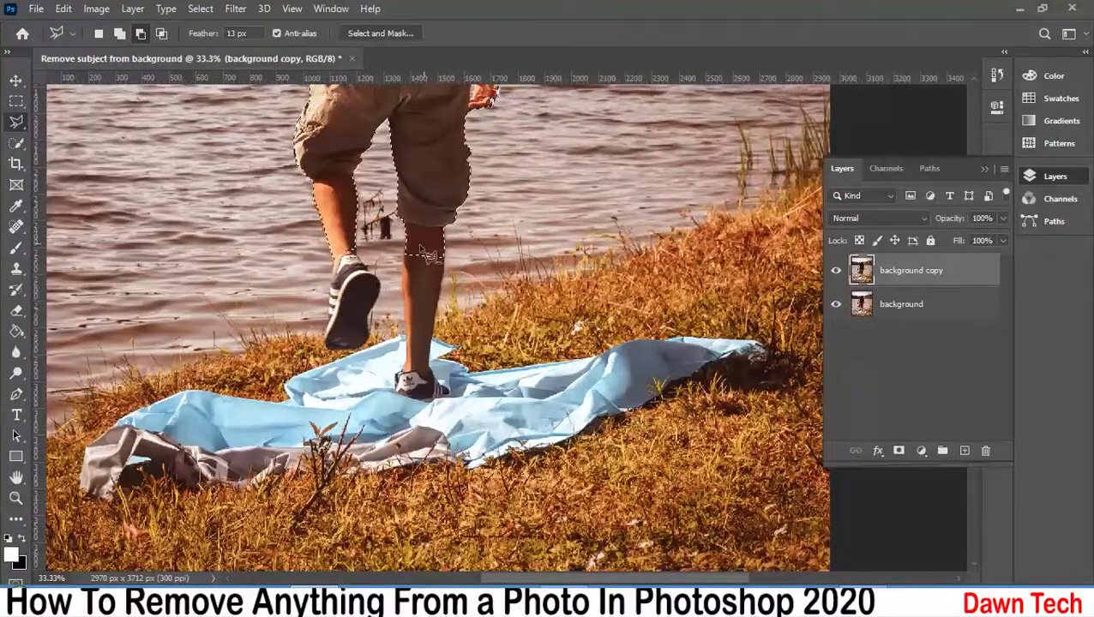
- Add the gap between the man's legs to the selection with the Polygonal Lasso
click(119, 34)
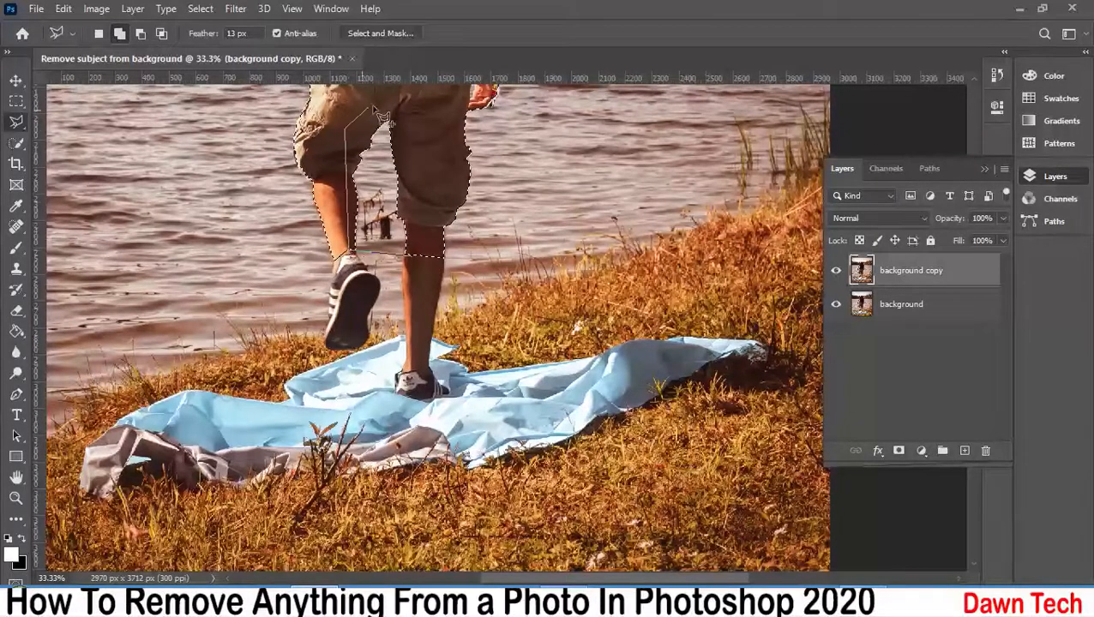
click(424, 167)
click(423, 213)
click(413, 257)
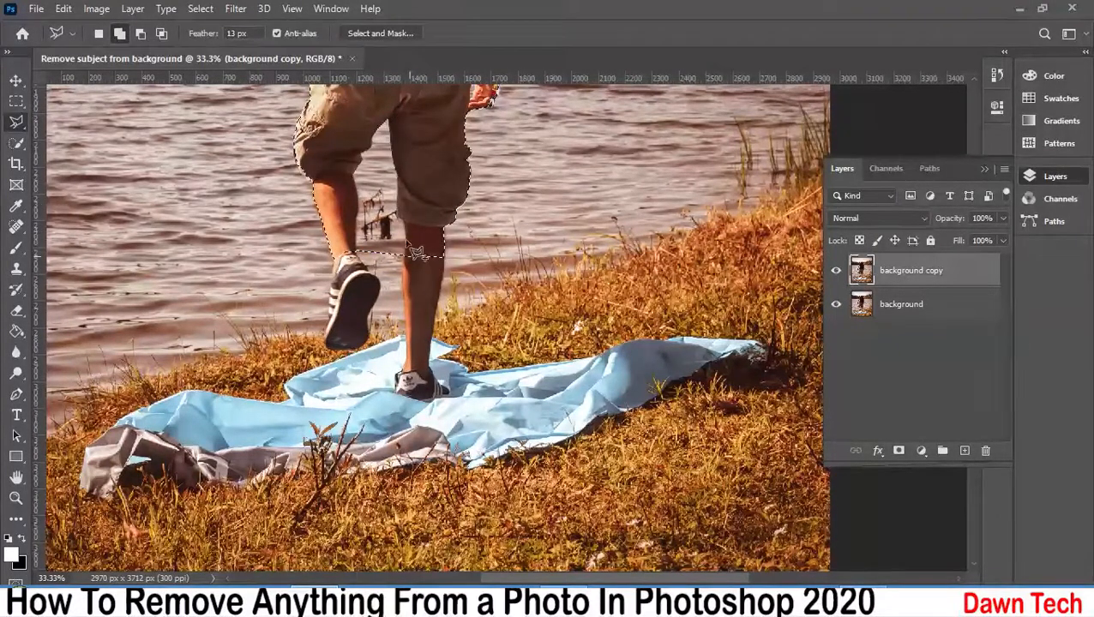
- Add the gap between the man's left arm and his torso to the selection with the Polygonal Lasso
drag(367, 170, 365, 434)
drag(420, 251, 406, 333)
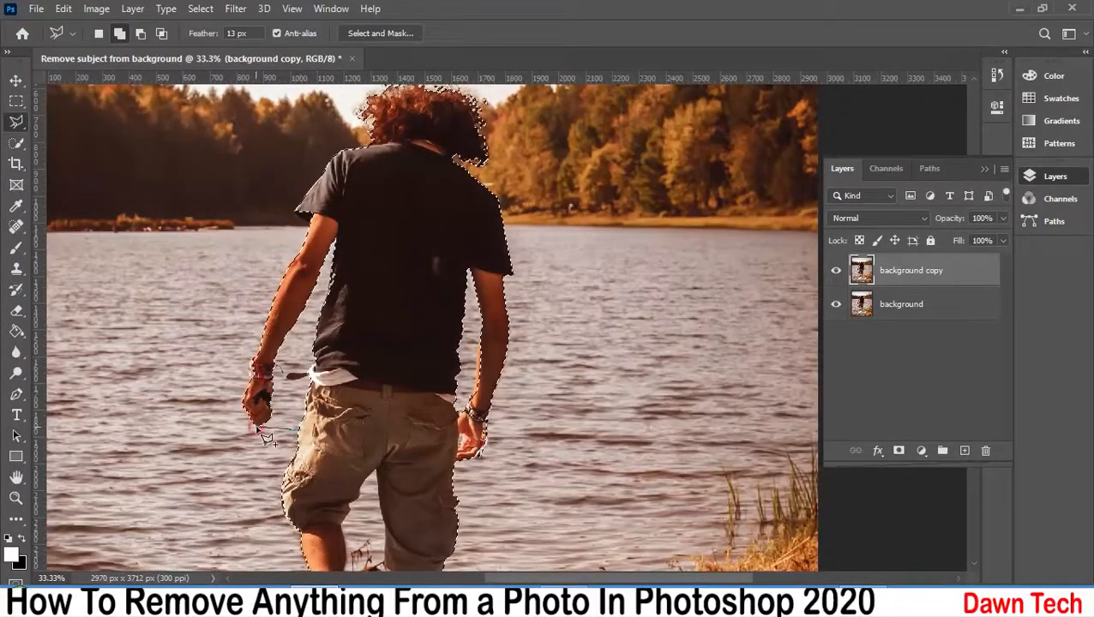
click(272, 342)
click(331, 218)
click(351, 211)
click(313, 377)
click(300, 430)
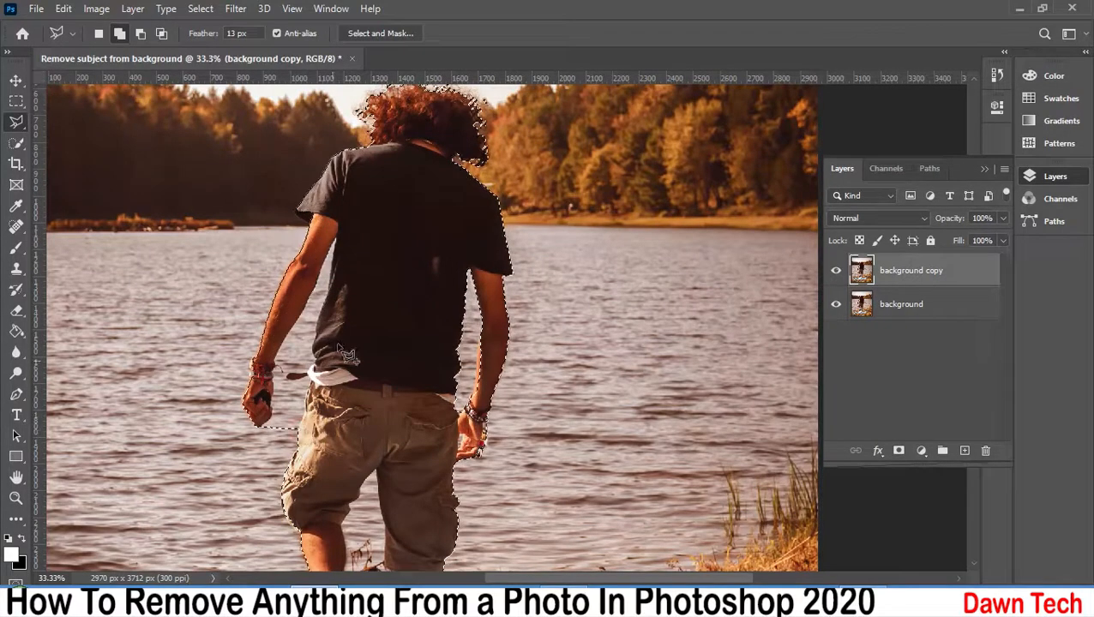
- Expand the selection outward so that it leaves a small margin around the man
drag(438, 405, 431, 206)
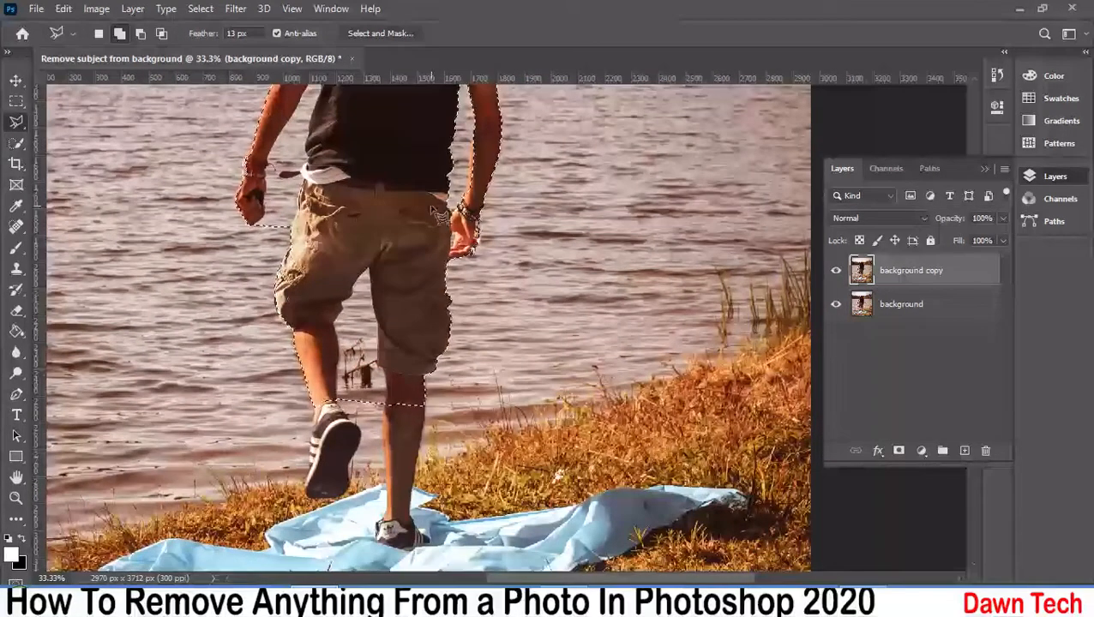
key(ctrl+0)
click(201, 8)
mouse_move(291, 244)
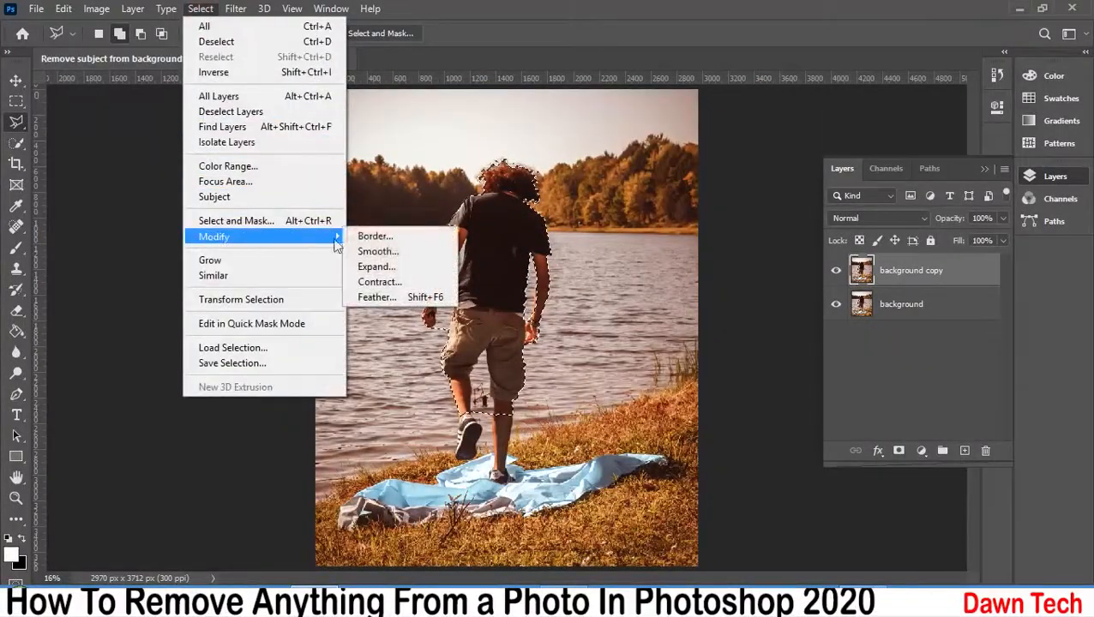
click(392, 268)
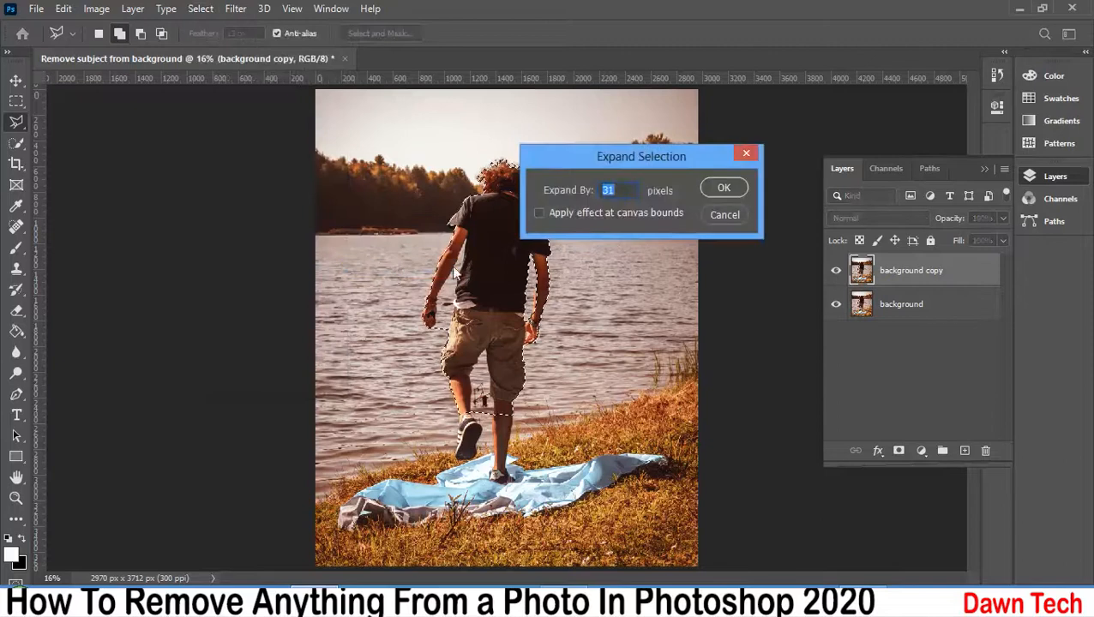
text(5)
click(711, 187)
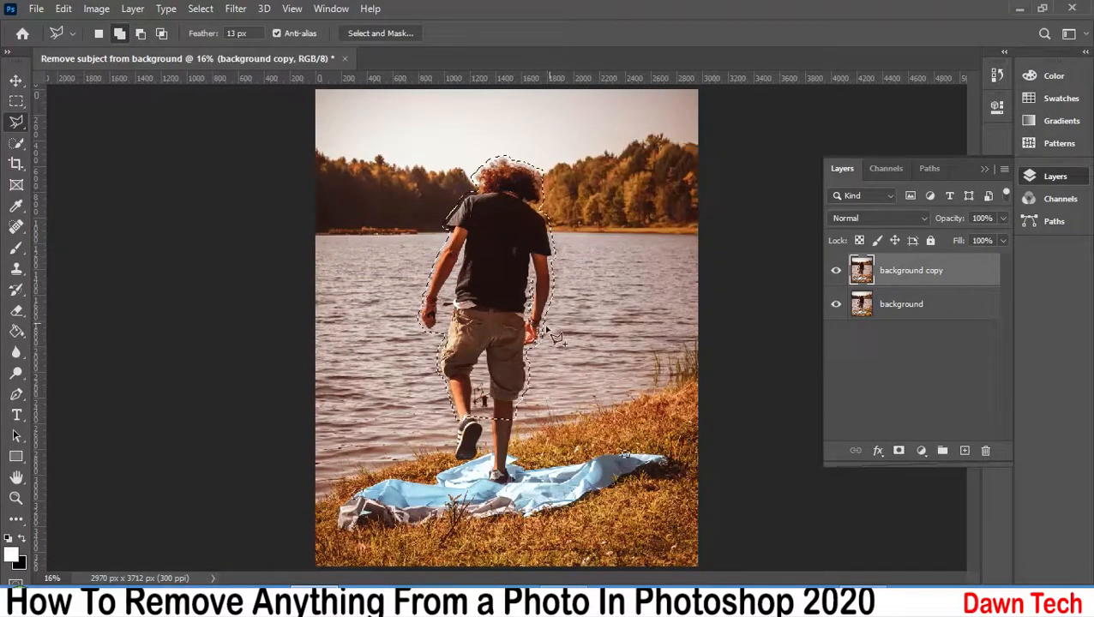
- Add the remaining gap between the man's right arm and his torso to the selection
key(ctrl+plus)
key(ctrl+plus)
key(ctrl+plus)
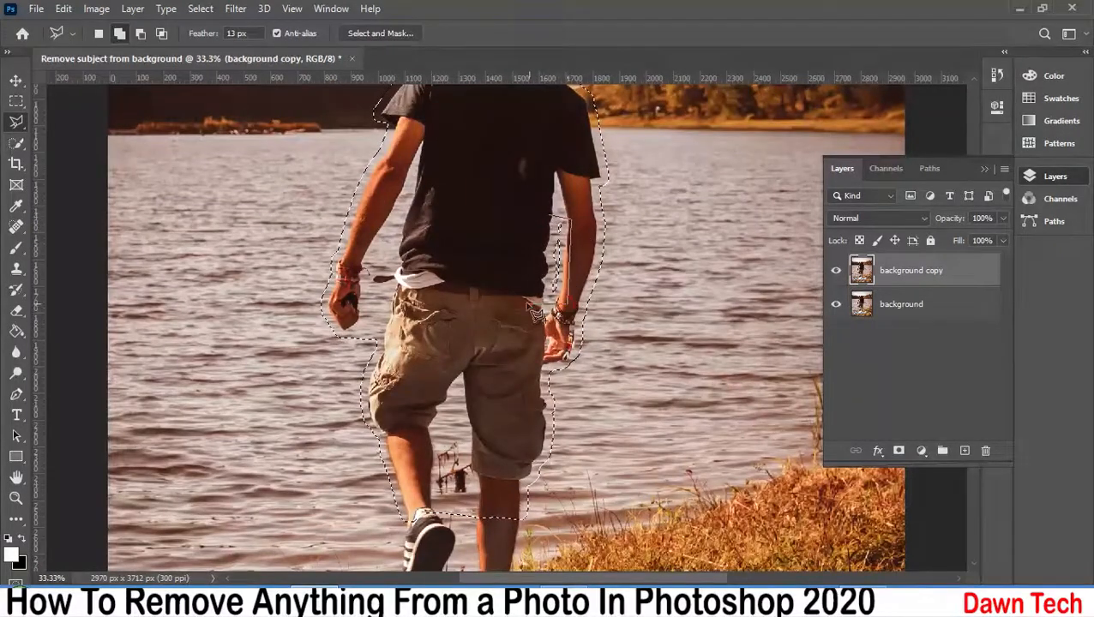
click(558, 225)
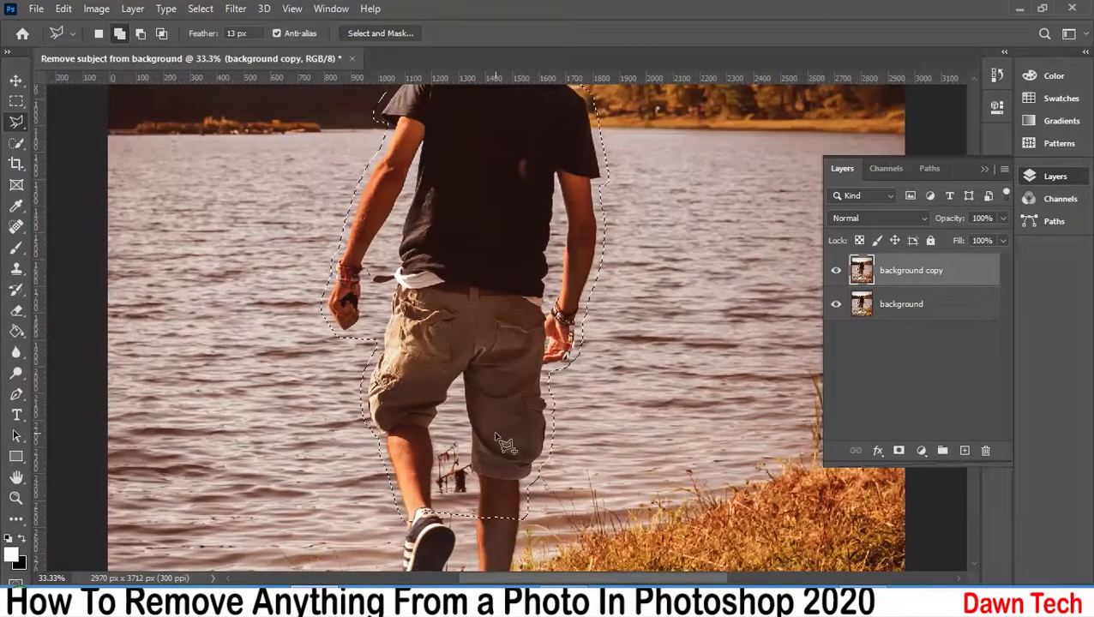
key(ctrl+minus)
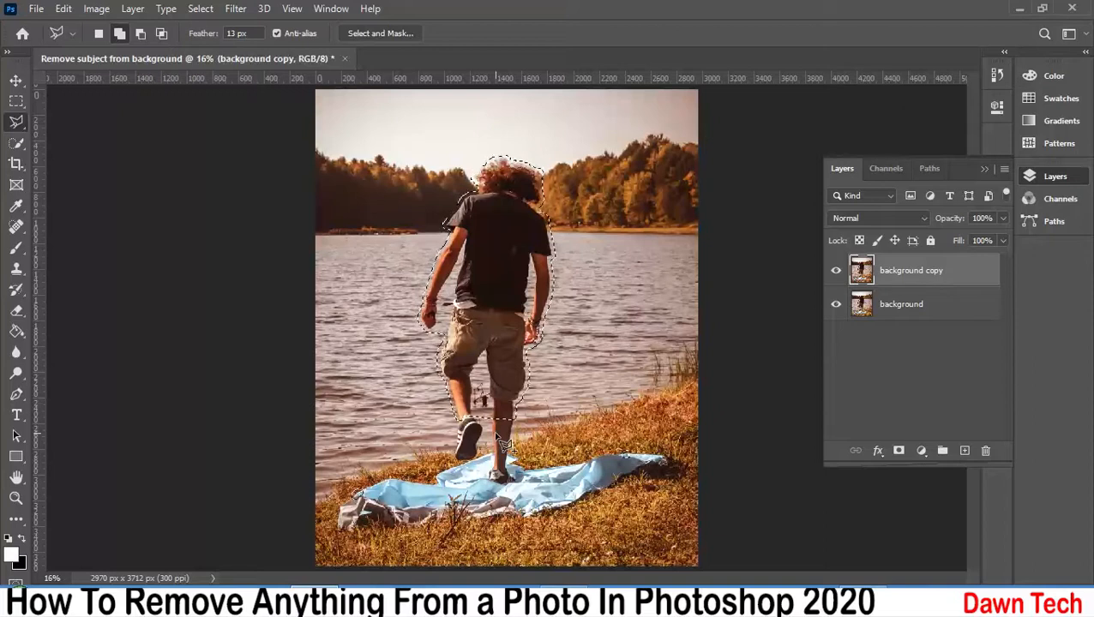
- Start Content-Aware Fill for the selected man and set the sampling brush size to 176
click(63, 8)
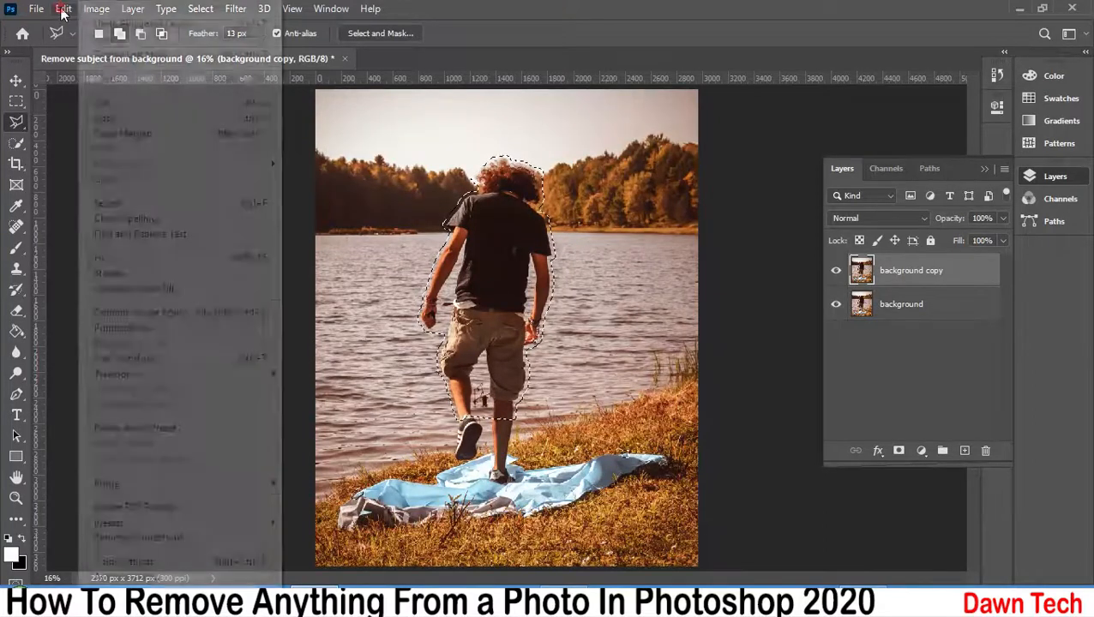
click(193, 296)
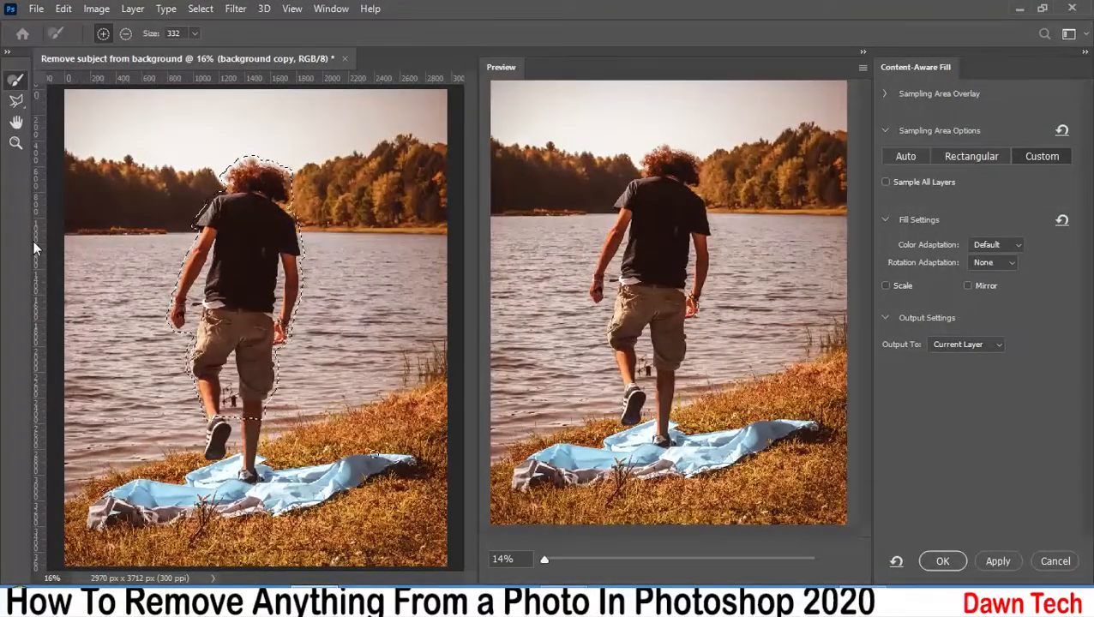
click(195, 33)
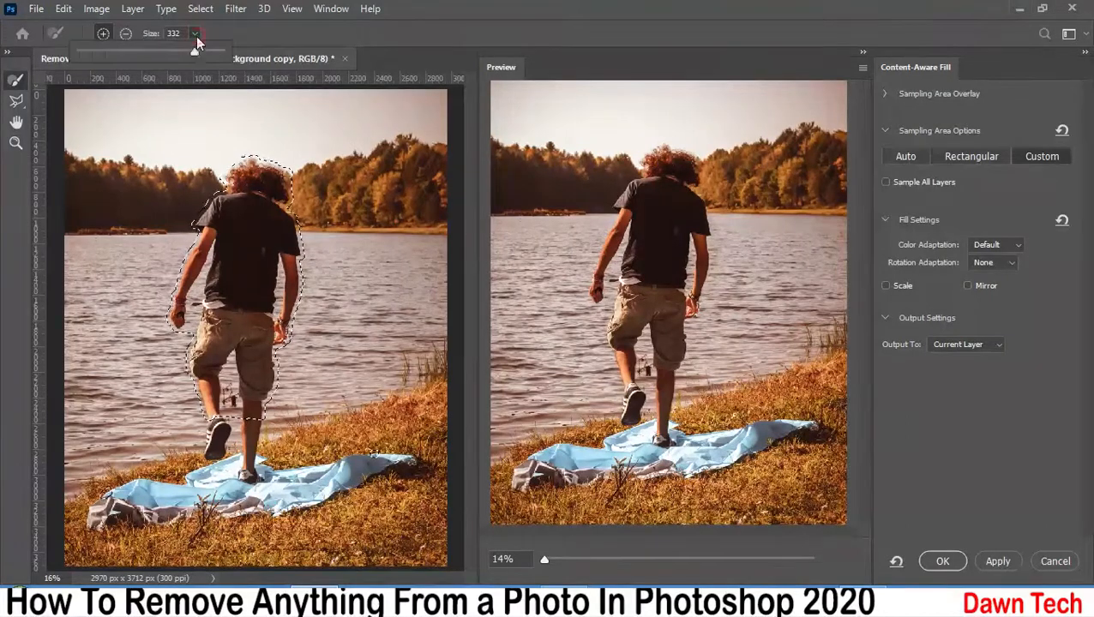
click(185, 247)
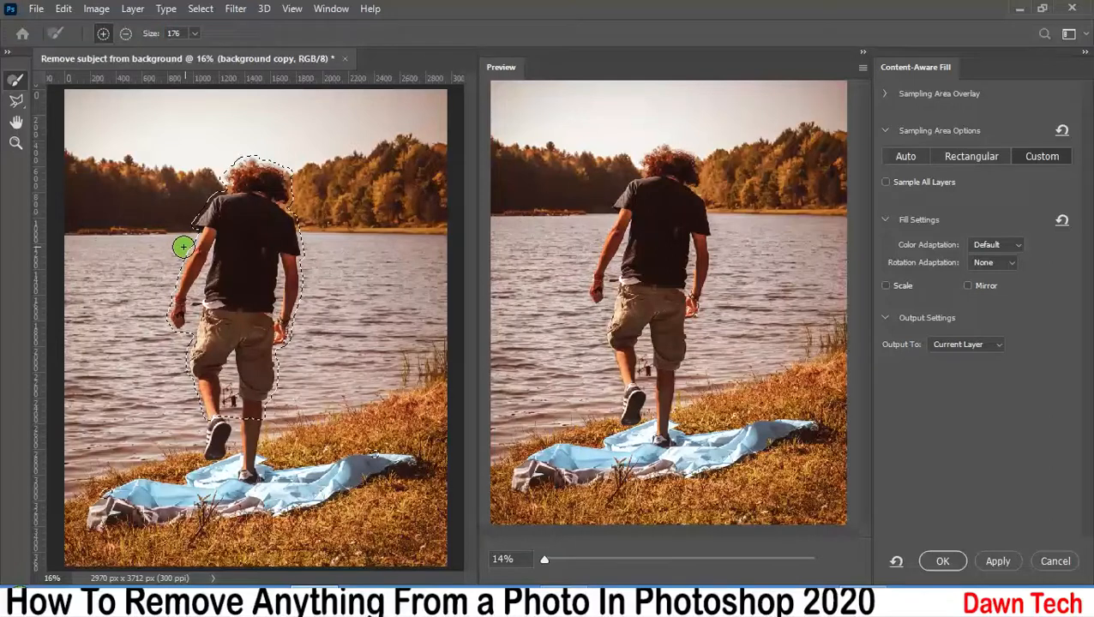
- Paint the water, tree line and sky around the man as the sampling area and apply the fill to the current layer
mouse_move(60, 247)
mouse_down()
mouse_move(113, 236)
mouse_move(117, 258)
mouse_move(287, 302)
mouse_move(128, 348)
mouse_move(94, 395)
mouse_move(249, 338)
mouse_move(170, 397)
mouse_move(162, 418)
mouse_move(148, 221)
mouse_move(211, 206)
mouse_move(47, 184)
mouse_move(207, 175)
mouse_move(60, 167)
mouse_up()
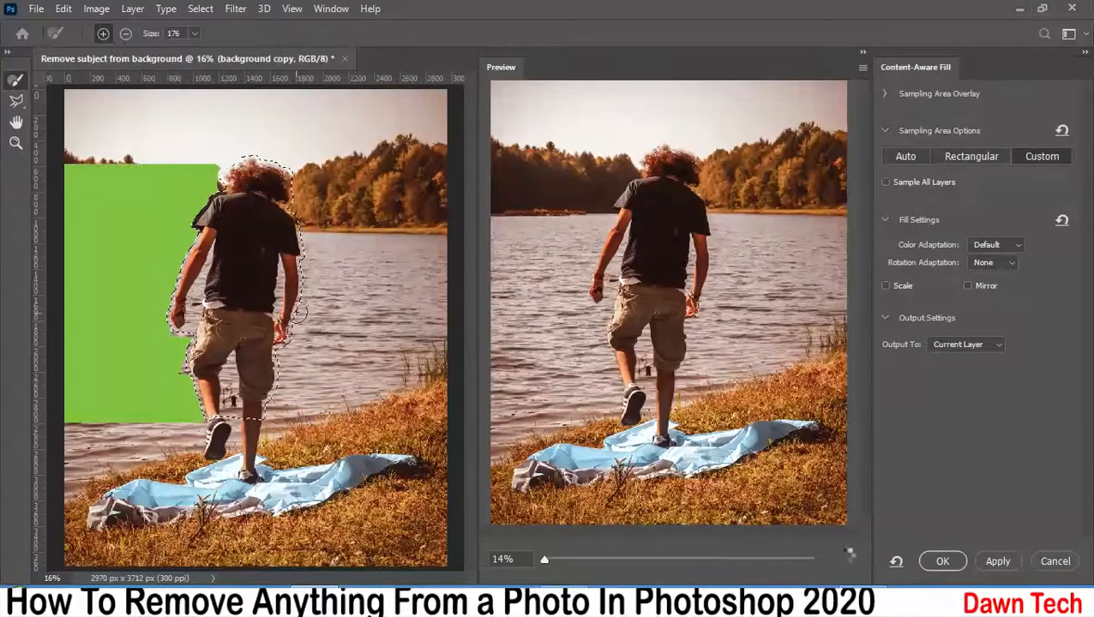
mouse_move(301, 227)
mouse_down()
mouse_move(377, 293)
mouse_move(400, 249)
mouse_move(292, 386)
mouse_move(359, 366)
mouse_move(364, 379)
mouse_up()
drag(437, 215, 378, 219)
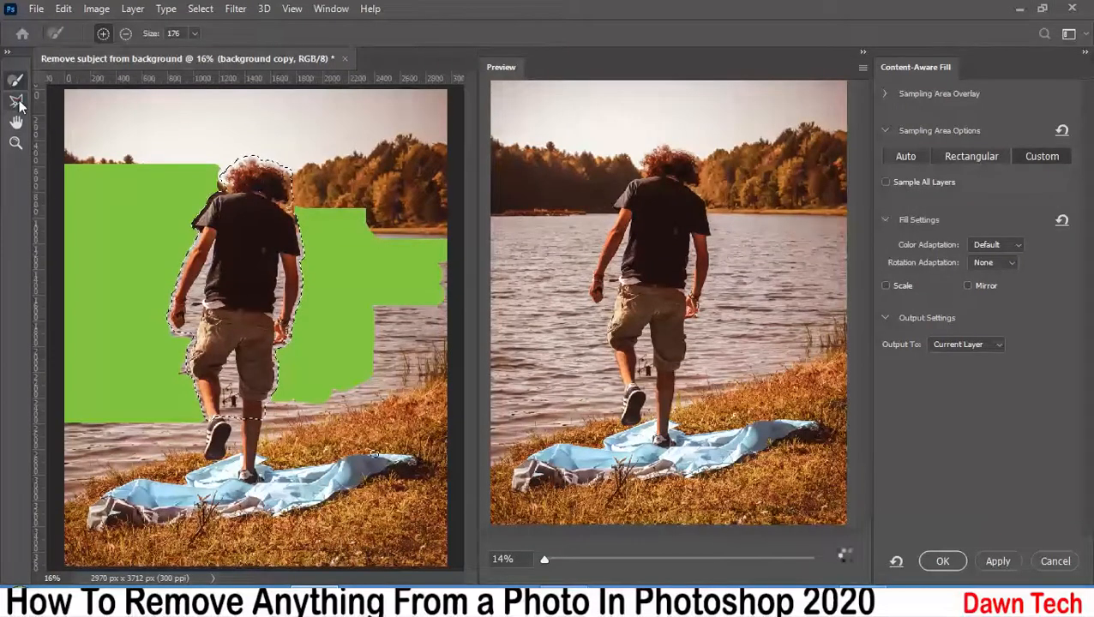
key(l)
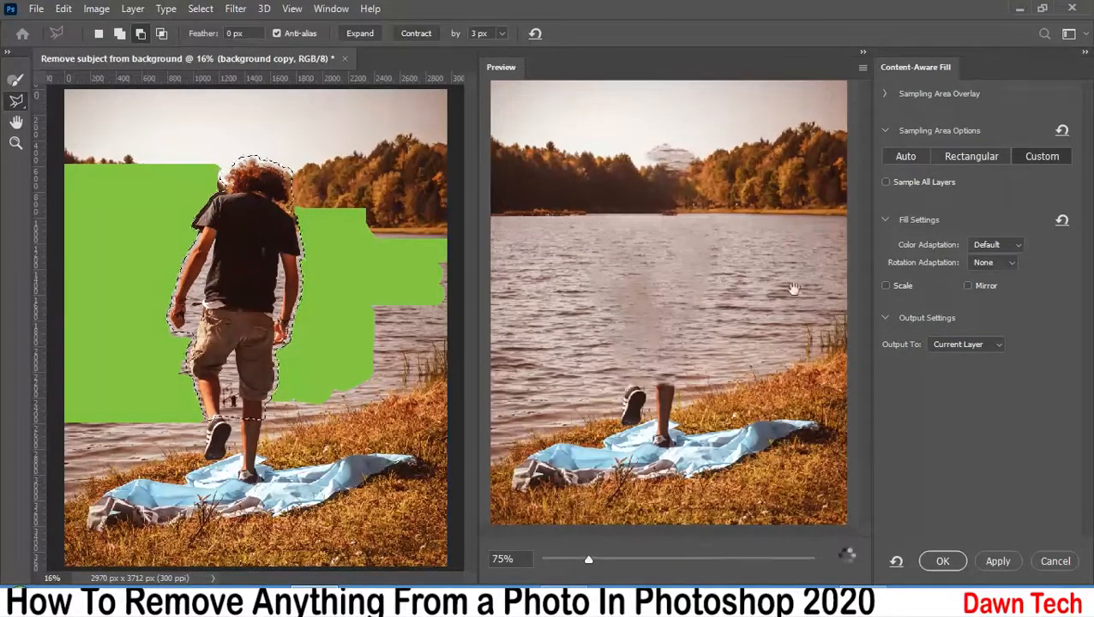
click(15, 80)
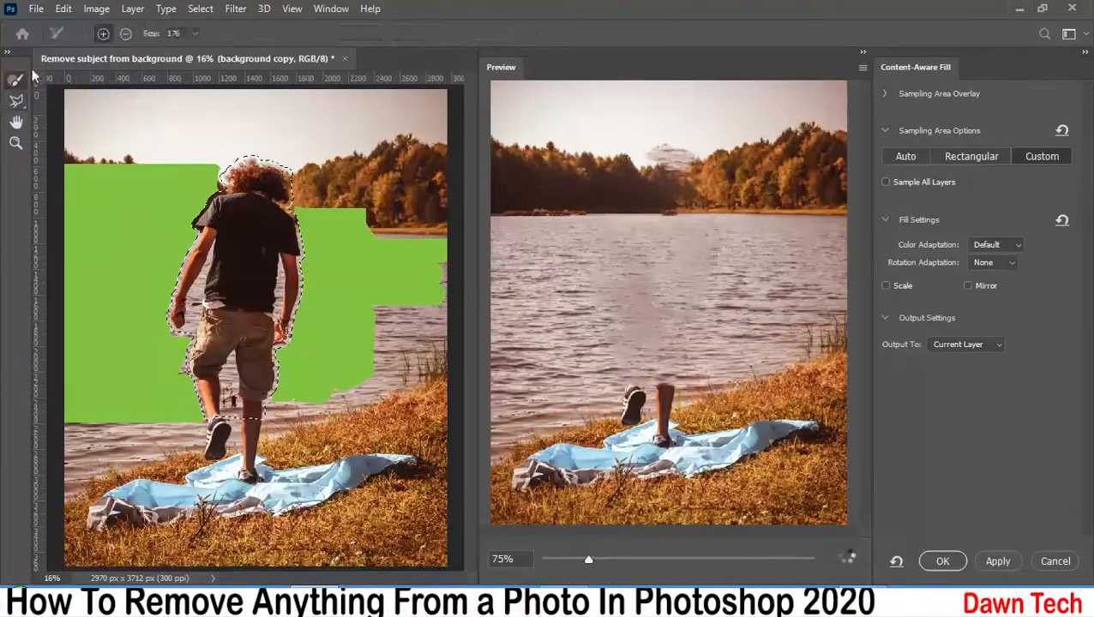
mouse_move(195, 117)
mouse_down()
mouse_move(184, 158)
mouse_move(162, 127)
mouse_move(300, 180)
mouse_move(344, 231)
mouse_up()
key(Return)
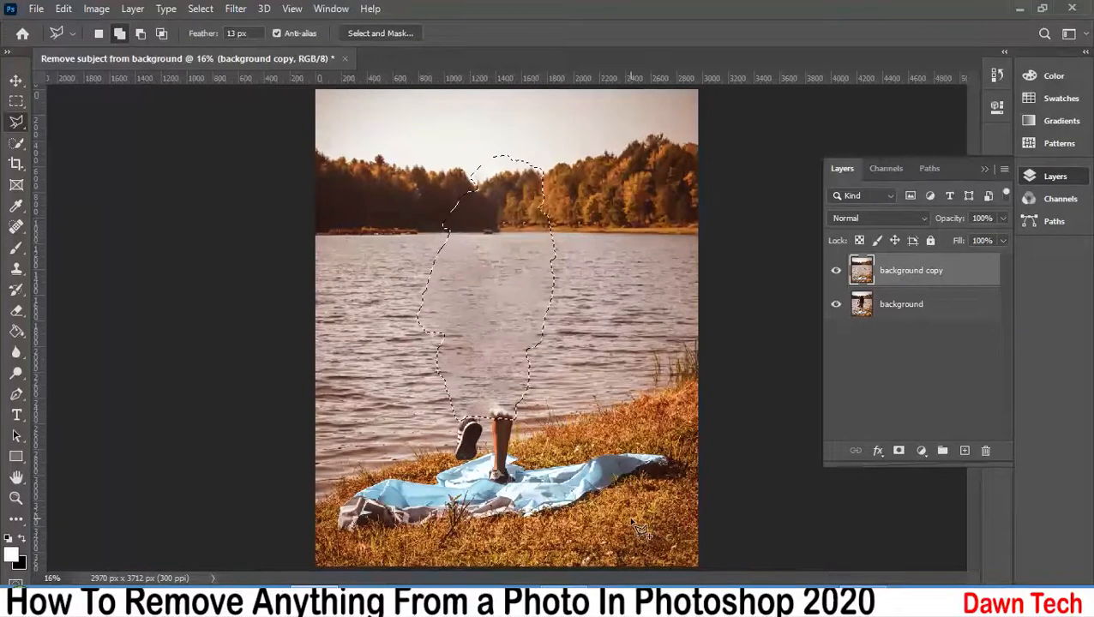
- Outline the leftover leg and shoe above the blanket and replace them with Content-Aware Fill, sampling the shoreline areas on both sides
key(ctrl+d)
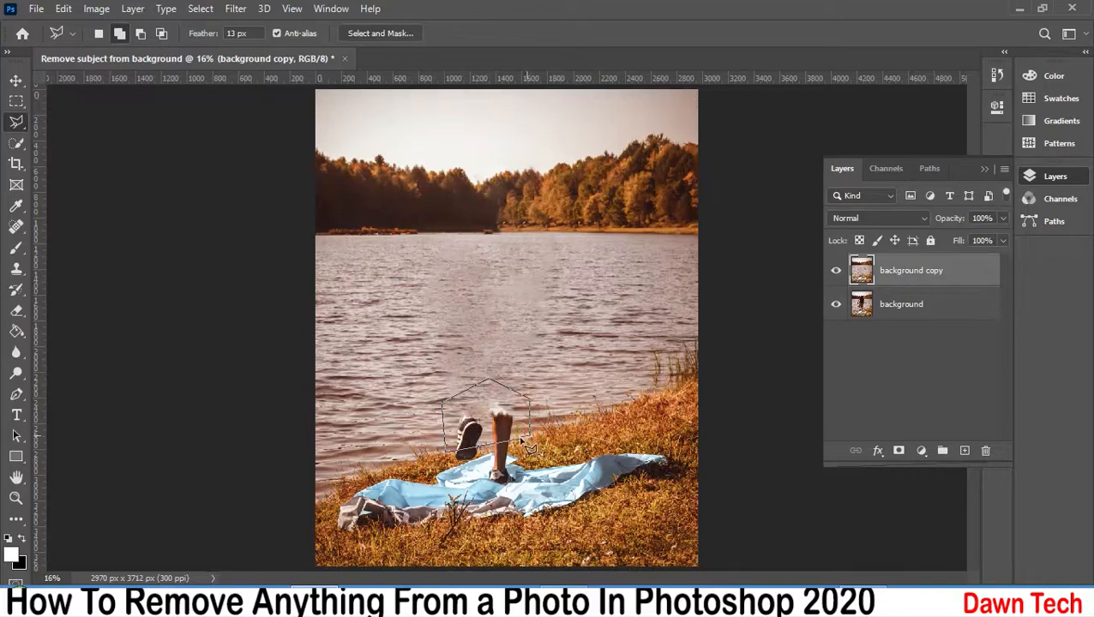
click(65, 9)
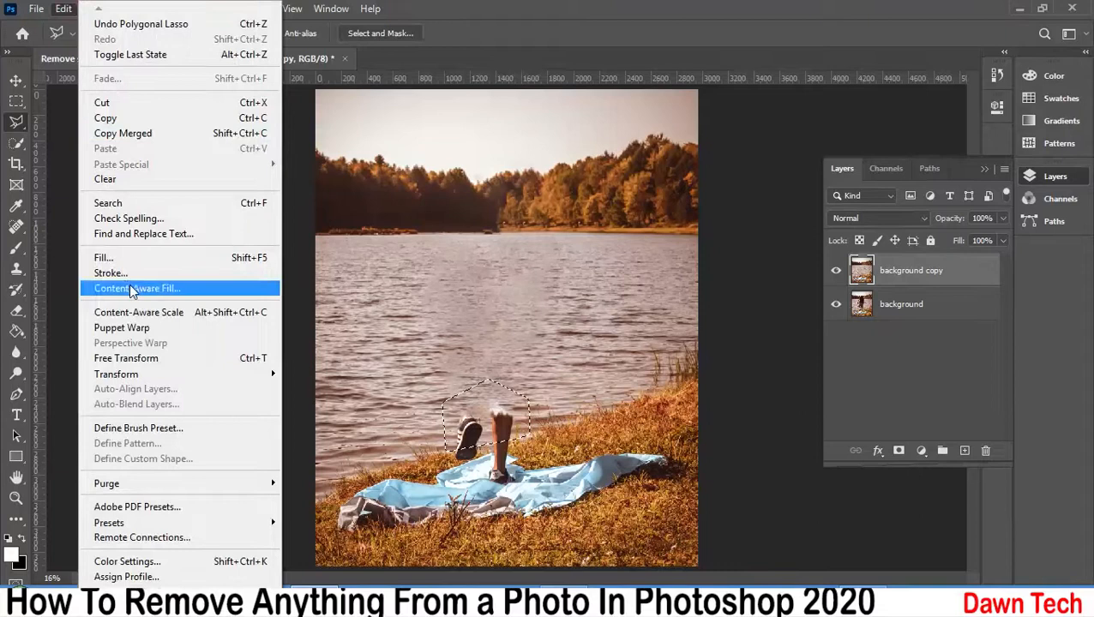
click(241, 290)
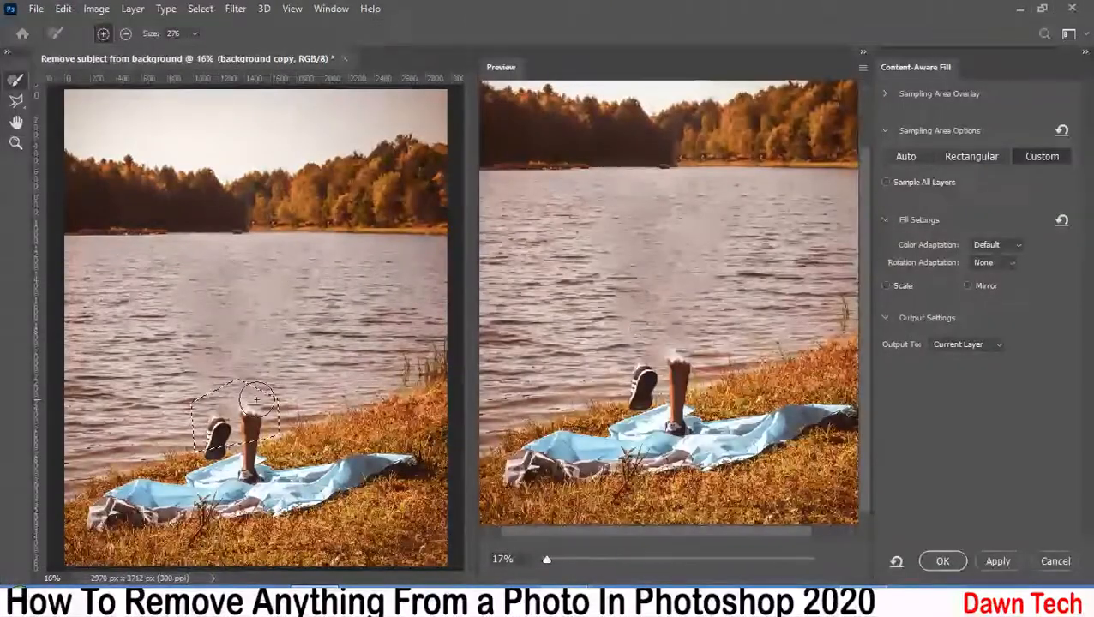
mouse_move(77, 403)
mouse_down()
mouse_move(176, 405)
mouse_move(167, 446)
mouse_up()
mouse_move(274, 381)
mouse_down()
mouse_move(305, 391)
mouse_move(366, 379)
mouse_move(377, 394)
mouse_up()
click(942, 561)
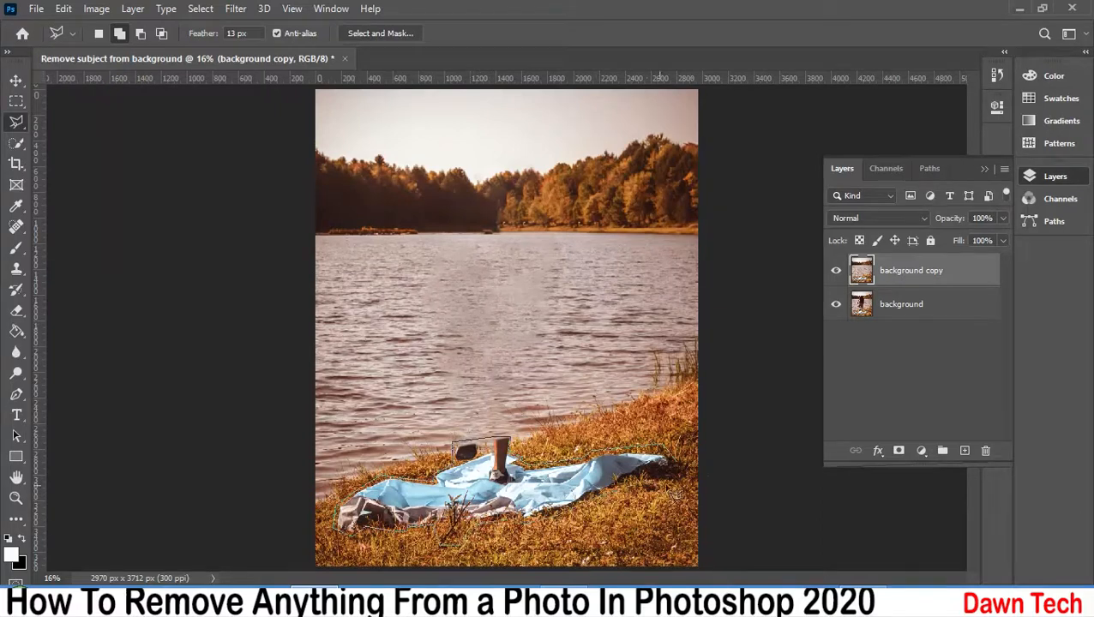
- Replace the outlined blanket and remaining foot with Content-Aware Fill, painting the surrounding grass as the sampling area with a size 100 brush
click(63, 8)
click(120, 289)
mouse_move(77, 549)
mouse_down()
mouse_move(429, 540)
mouse_move(430, 420)
mouse_move(265, 433)
mouse_move(69, 497)
mouse_up()
key(ctrl+plus)
key(ctrl+plus)
scroll(325, 415, down, 3)
drag(326, 415, 249, 427)
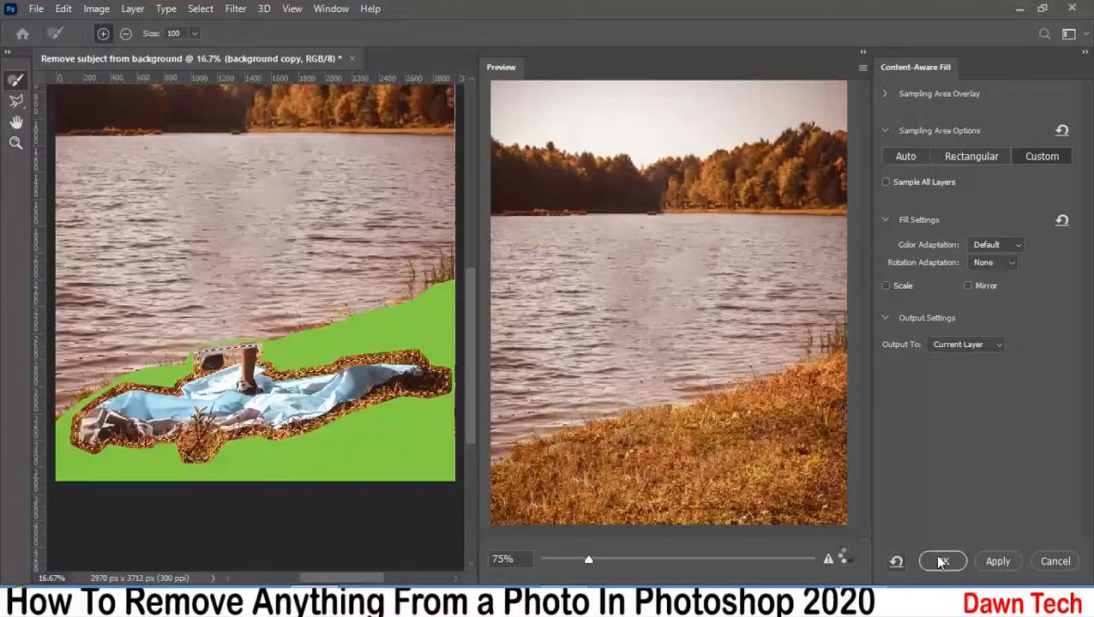
click(941, 561)
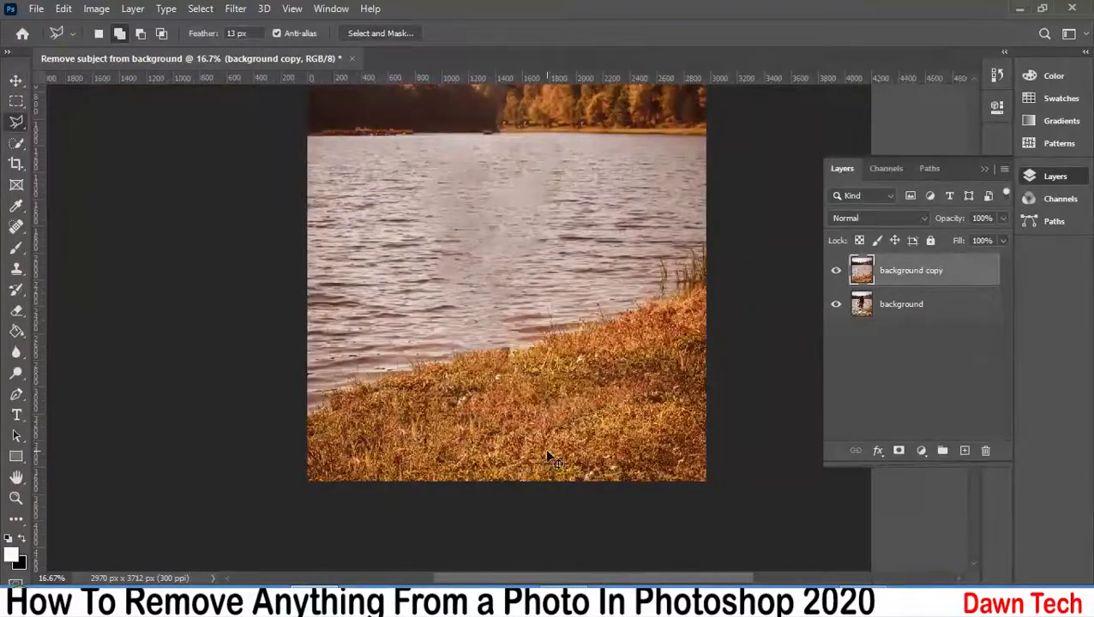
key(ctrl+plus)
scroll(547, 456, down, 3)
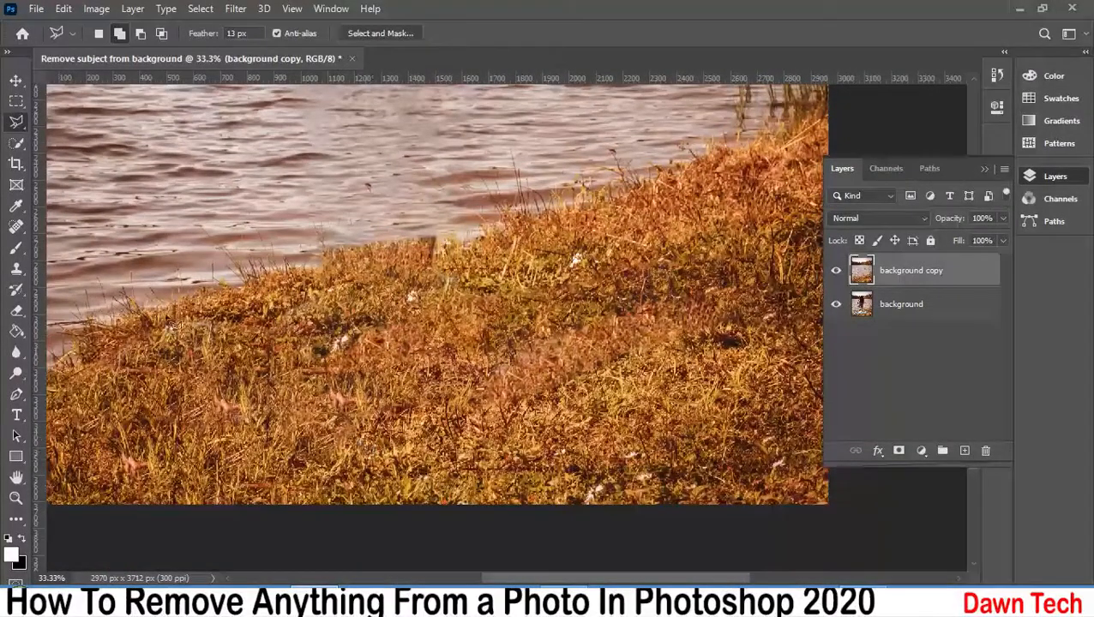
- Clone Stamp grass and water with a size 200 brush over the leftover seams and pale spots along the shoreline and grass
click(16, 268)
mouse_move(435, 239)
mouse_down()
mouse_move(377, 262)
mouse_move(365, 283)
mouse_move(331, 285)
mouse_move(389, 262)
mouse_move(409, 217)
mouse_move(523, 197)
mouse_move(411, 230)
mouse_move(428, 210)
mouse_move(415, 215)
mouse_move(452, 217)
mouse_move(371, 207)
mouse_move(391, 225)
mouse_move(378, 247)
mouse_up()
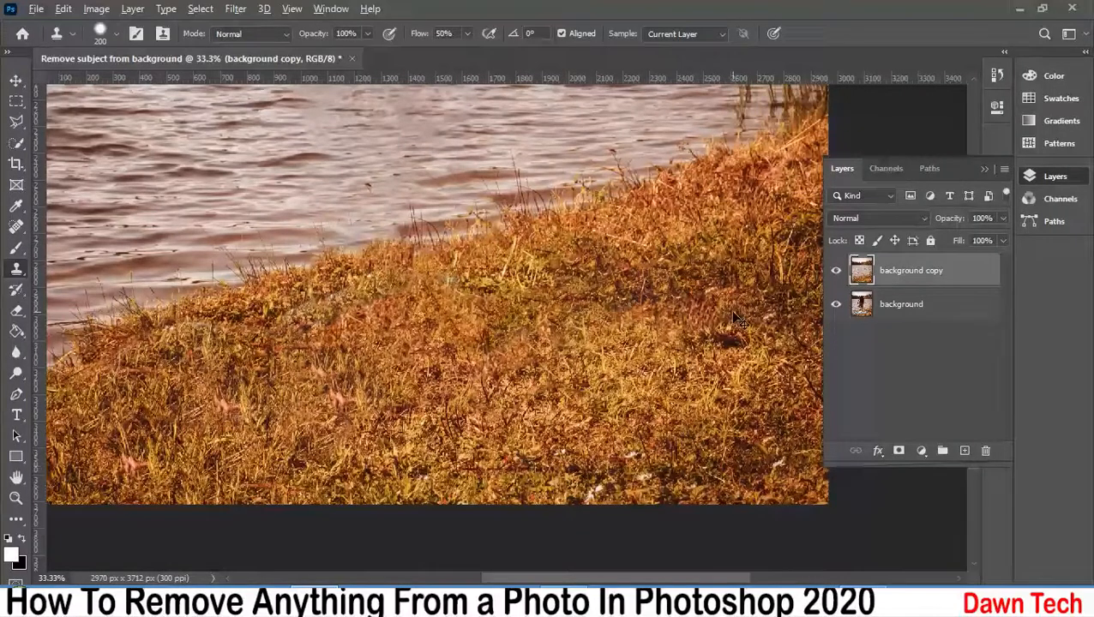
scroll(734, 312, down, 2)
scroll(466, 331, up, 3)
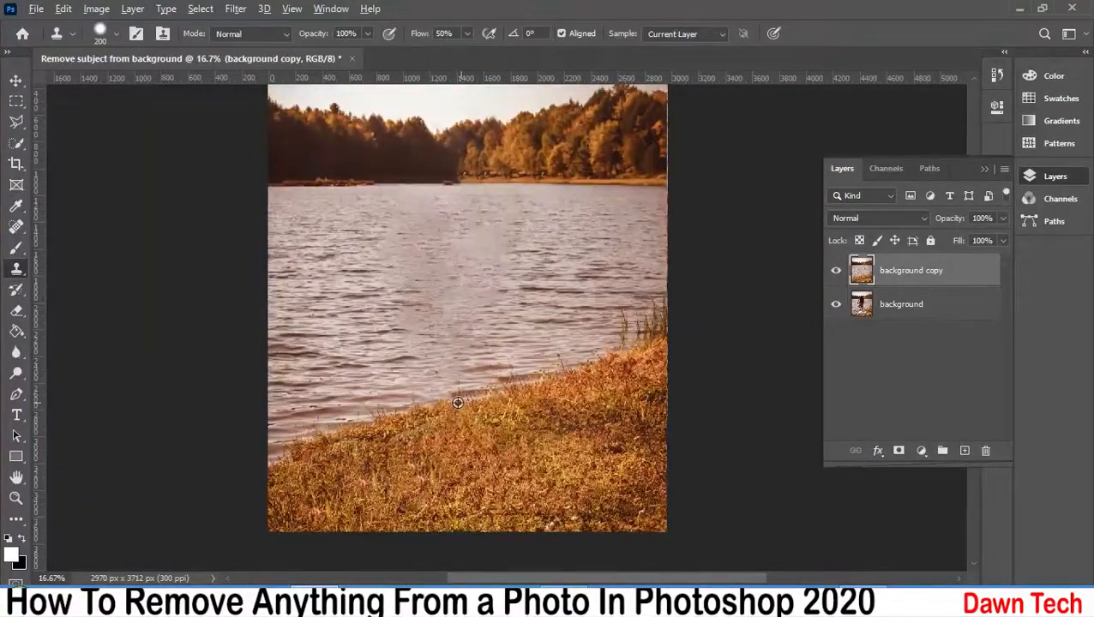
drag(454, 388, 468, 379)
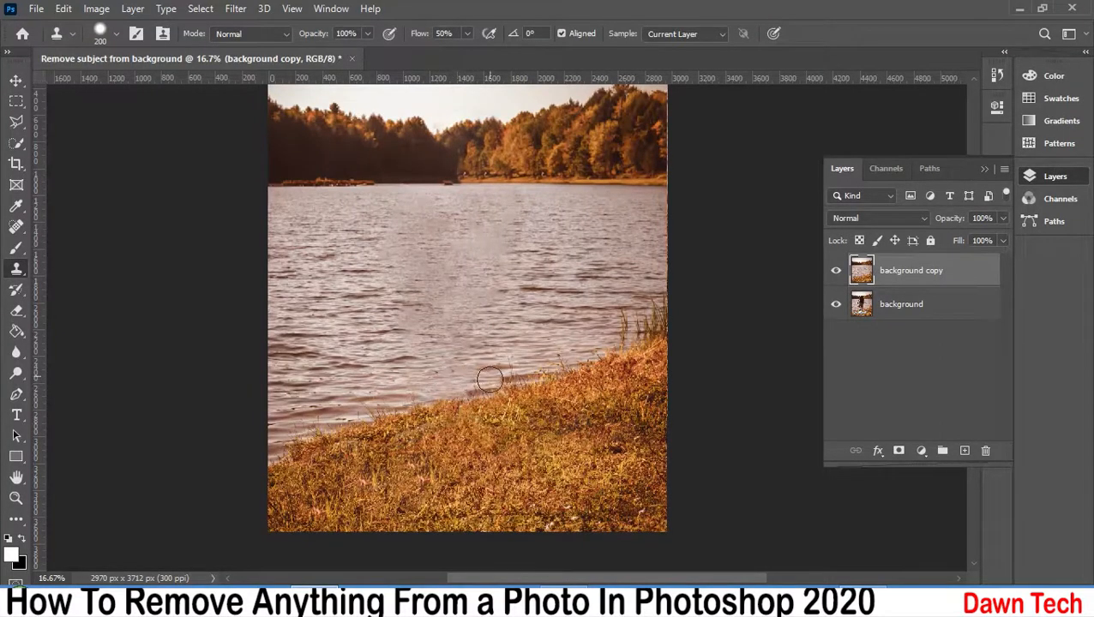
mouse_move(481, 393)
mouse_down()
mouse_move(472, 383)
mouse_move(493, 389)
mouse_move(459, 403)
mouse_up()
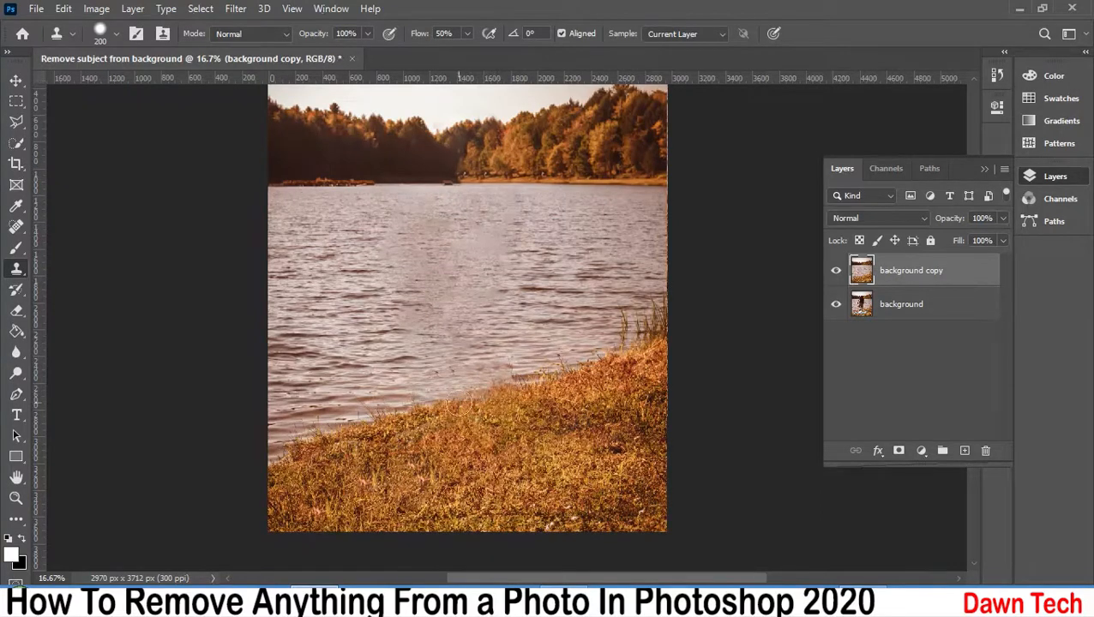
- Clone water texture over the smudged patches in the middle of the lake and reduce the Clone Stamp brush size to 125
mouse_move(524, 266)
mouse_down()
mouse_move(432, 249)
mouse_move(422, 308)
mouse_move(346, 286)
mouse_move(441, 305)
mouse_move(388, 241)
mouse_move(536, 256)
mouse_move(433, 264)
mouse_move(492, 314)
mouse_move(434, 295)
mouse_move(389, 322)
mouse_move(488, 329)
mouse_move(466, 258)
mouse_move(425, 260)
mouse_move(444, 237)
mouse_move(411, 279)
mouse_move(493, 271)
mouse_move(364, 306)
mouse_up()
key(ctrl+plus)
key(ctrl+plus)
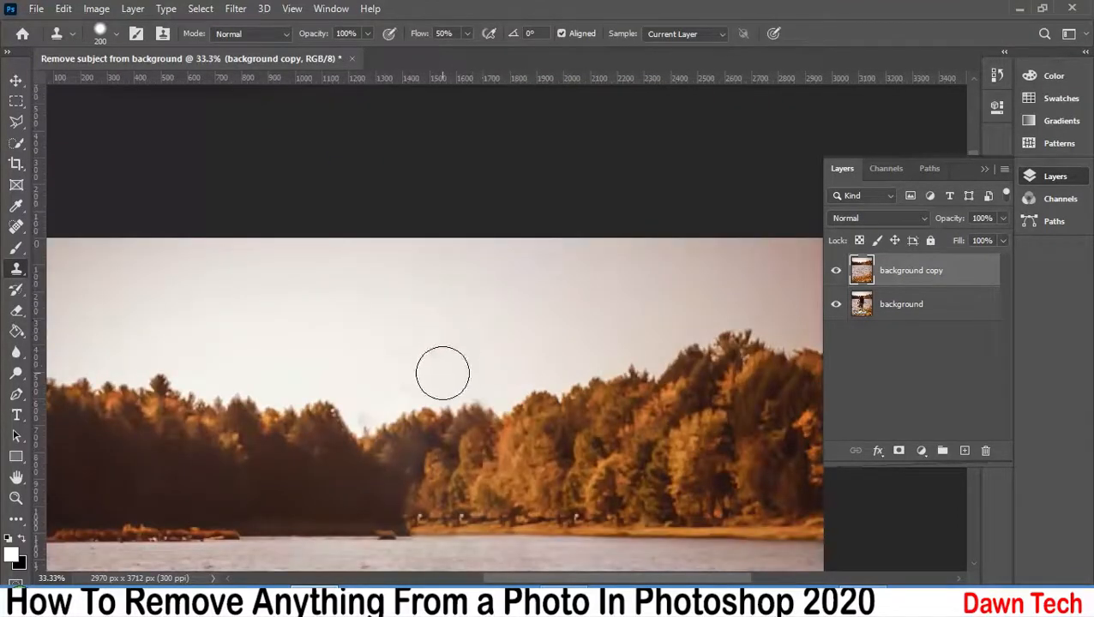
key(bracketleft)
key(bracketleft)
key(bracketleft)
key(ctrl+minus)
key(ctrl+minus)
key(ctrl+plus)
key(ctrl+plus)
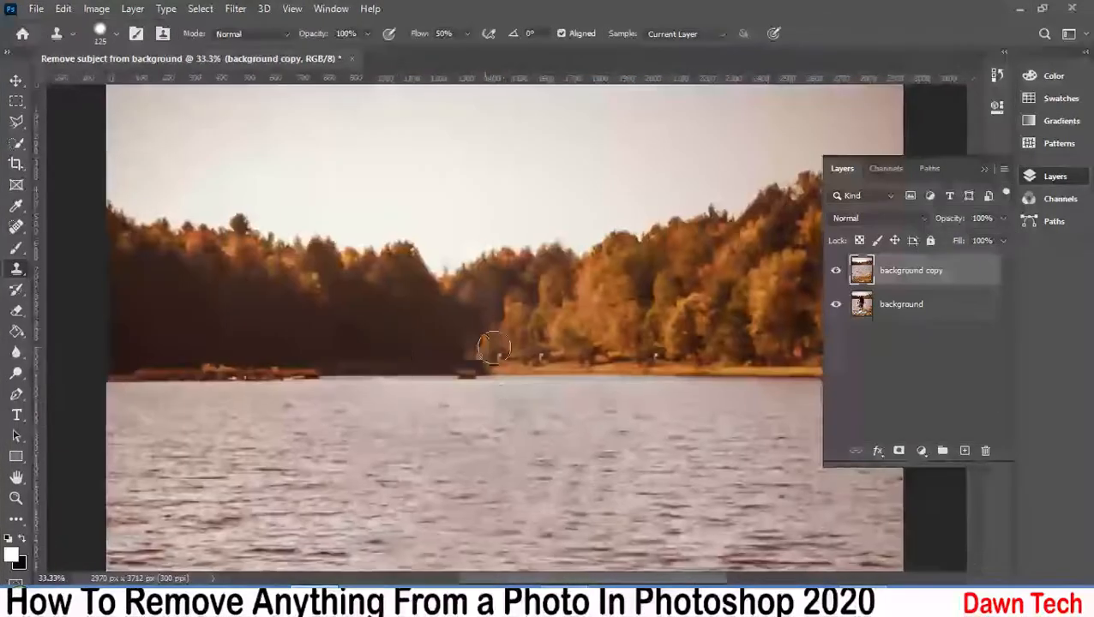
- Hide and reshow the background copy layer to compare the retouched photo with the original
key(ctrl+minus)
key(ctrl+minus)
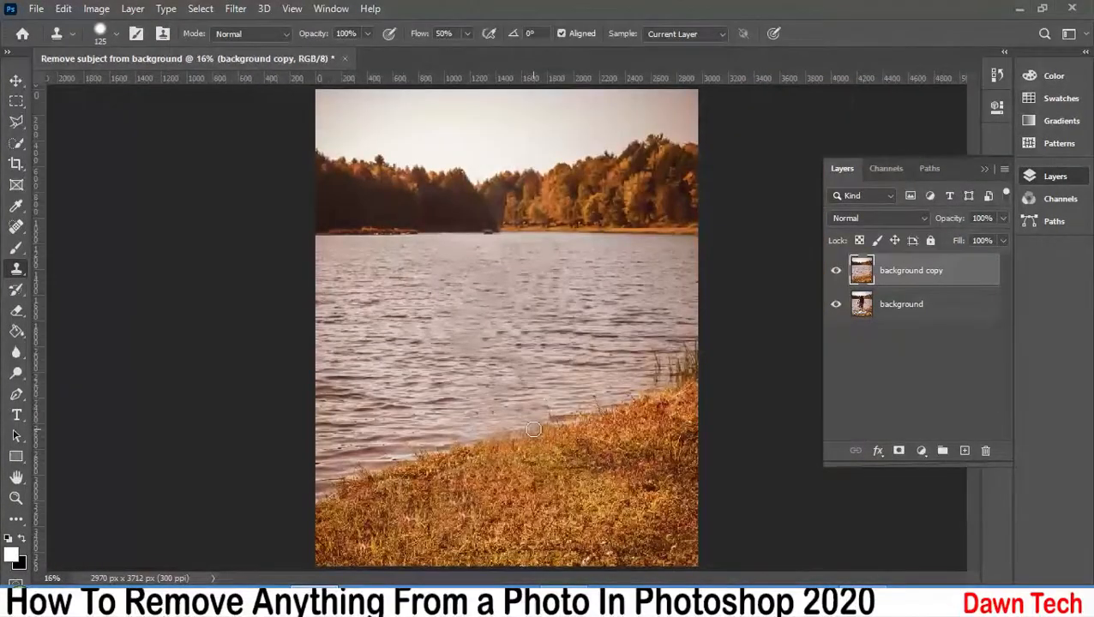
text(2)
click(836, 271)
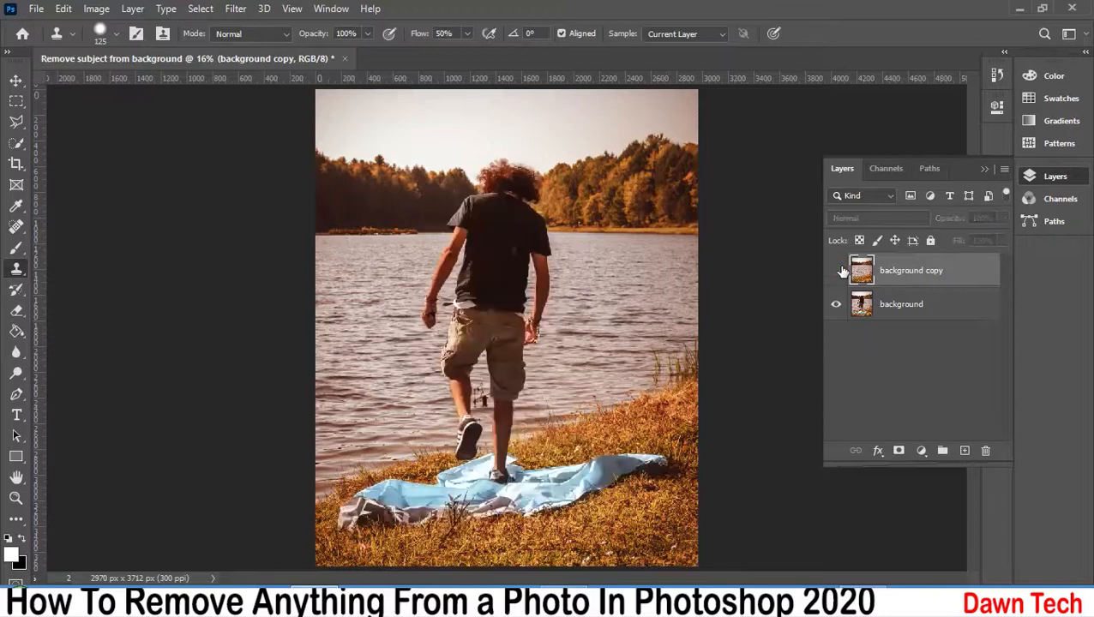
click(837, 271)
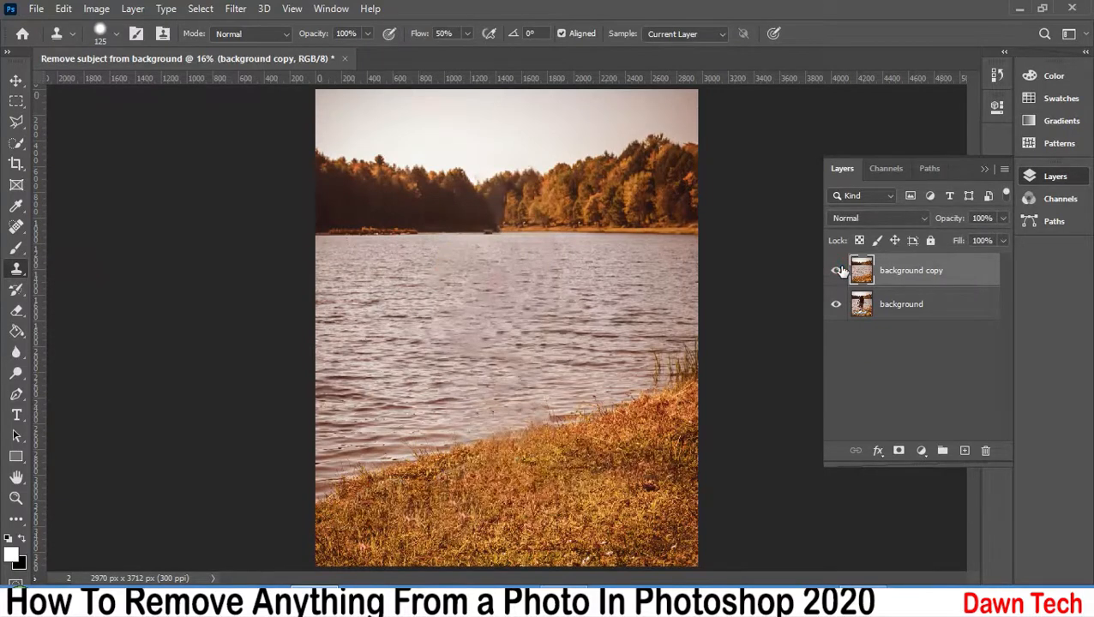